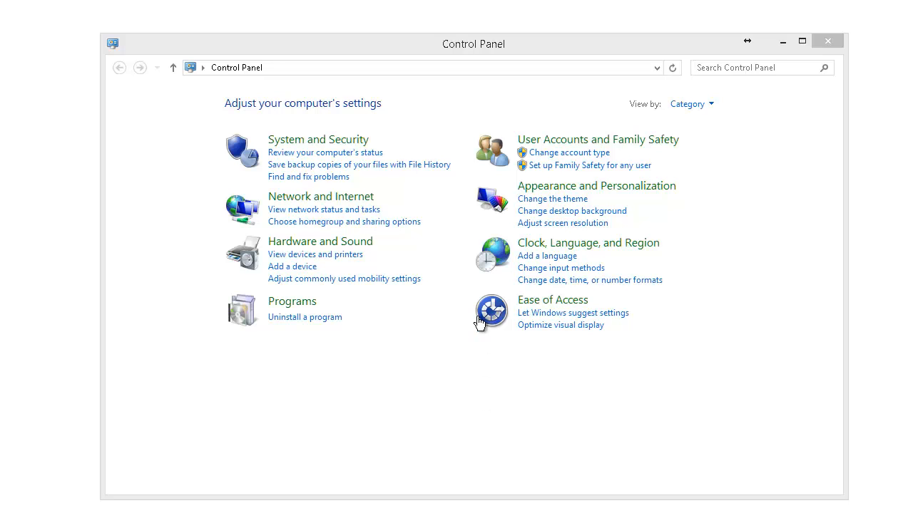
Open the Performance Options from the advanced system settings in System and Security.
{"action": "left_click", "coordinate": [351, 143]}
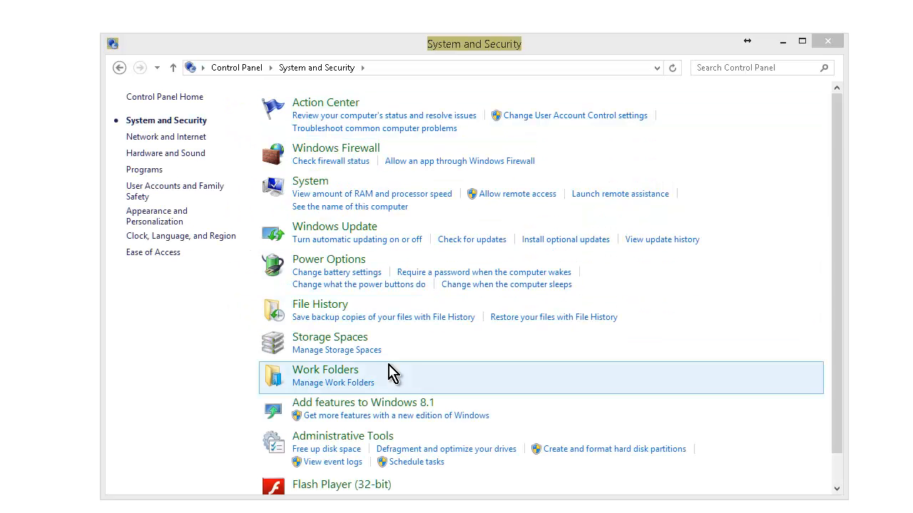
{"action": "left_click", "coordinate": [316, 184]}
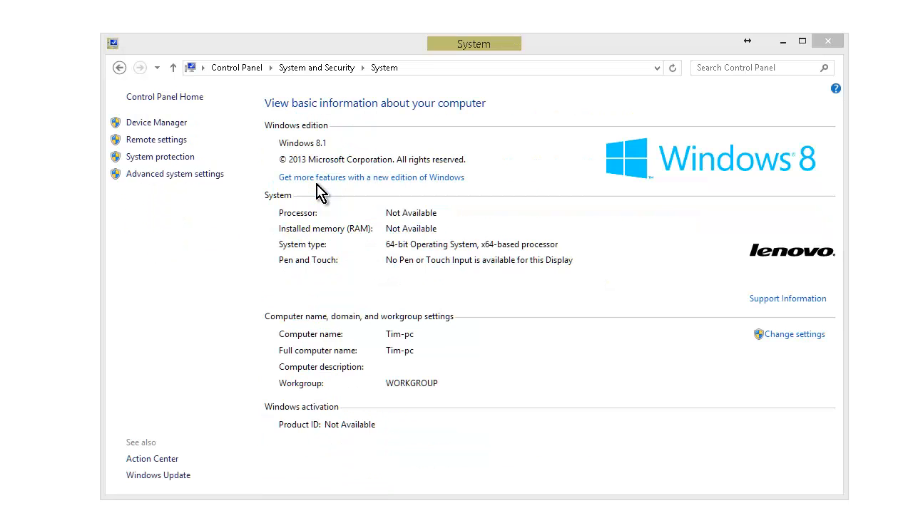
{"action": "left_click", "coordinate": [164, 175]}
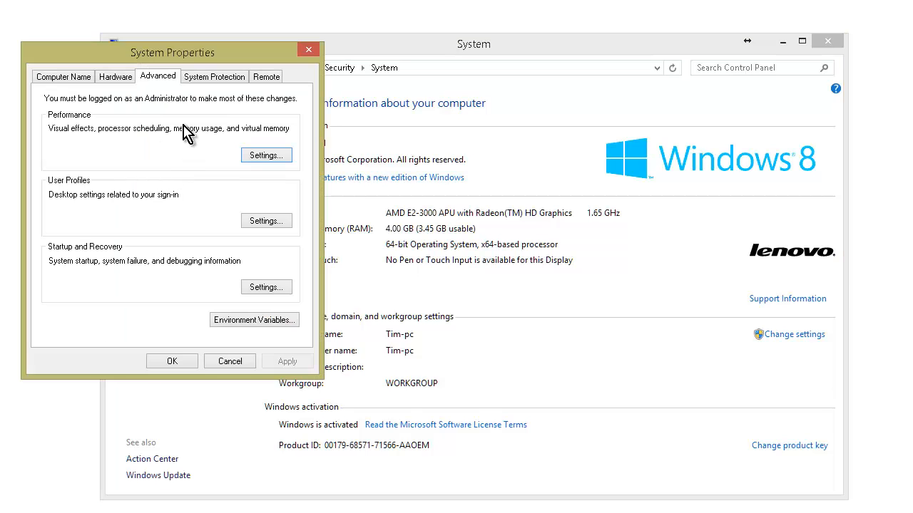
{"action": "left_click_drag", "start_coordinate": [173, 58], "coordinate": [263, 97]}
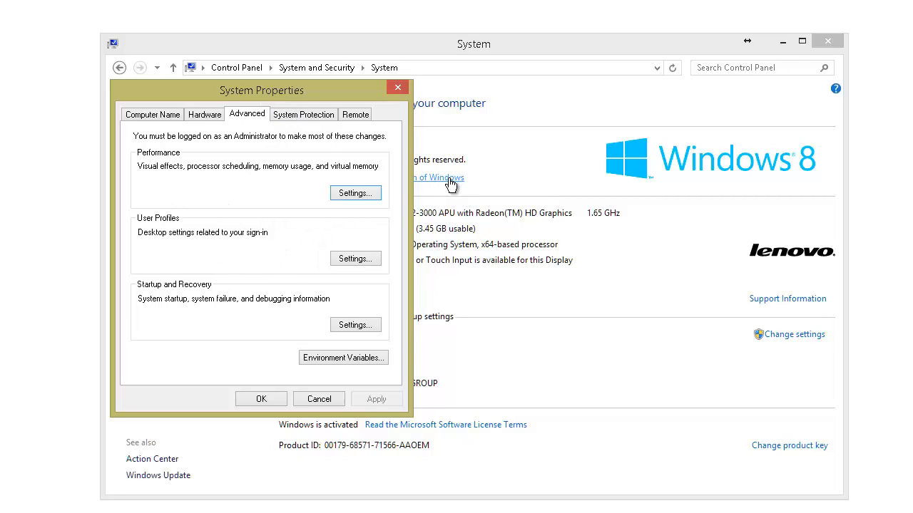
{"action": "left_click", "coordinate": [356, 194]}
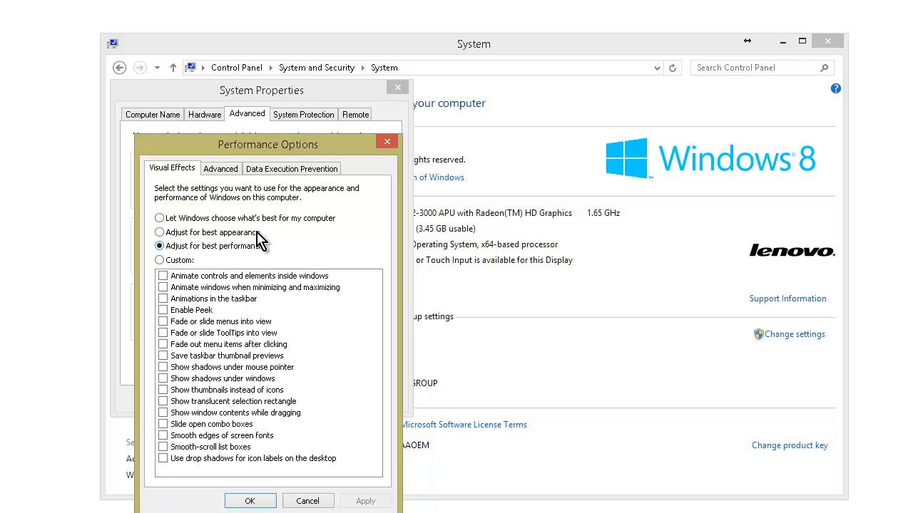
Review the custom paging file size of drive C in the virtual memory settings and close the dialogs without saving.
{"action": "left_click", "coordinate": [227, 171]}
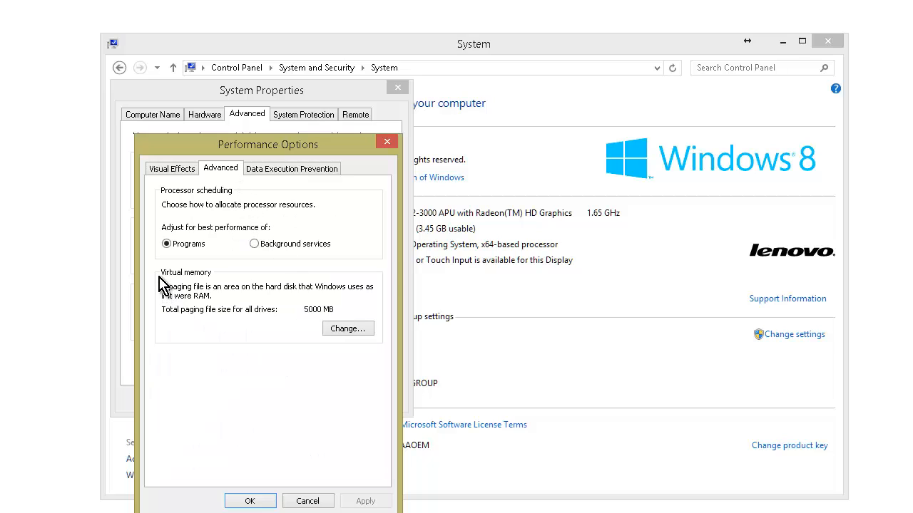
{"action": "left_click", "coordinate": [331, 328]}
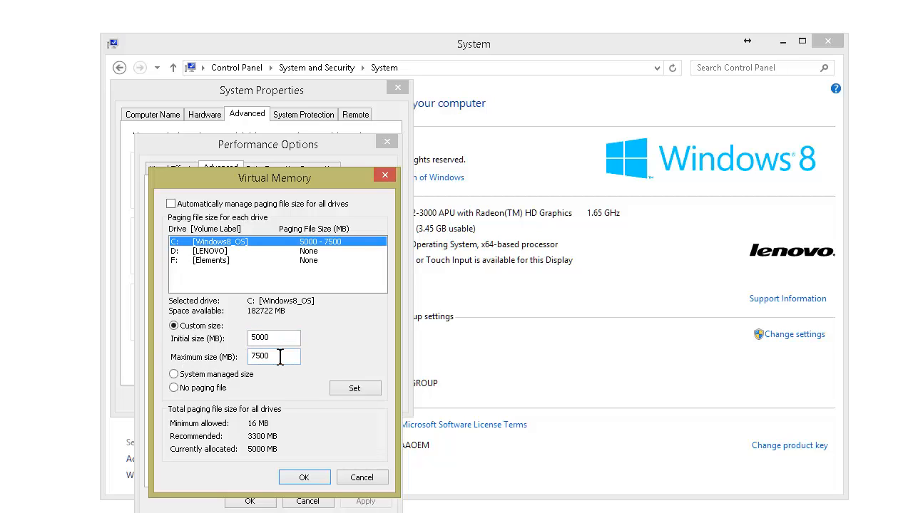
{"action": "left_click", "coordinate": [272, 336]}
{"action": "left_click", "coordinate": [362, 477]}
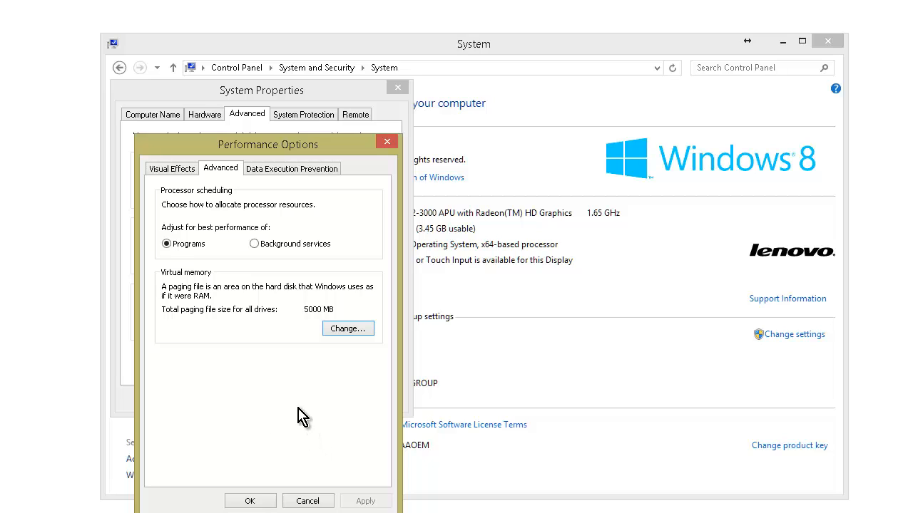
{"action": "left_click", "coordinate": [318, 503]}
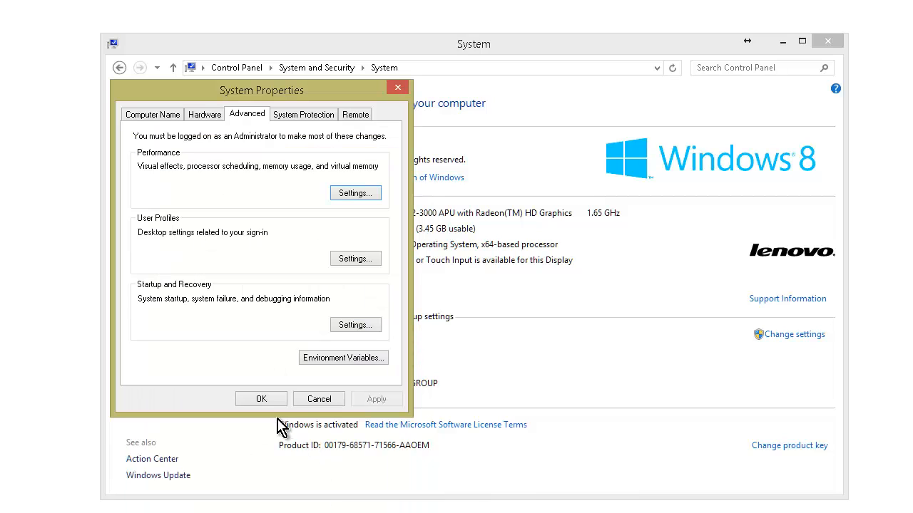
{"action": "left_click", "coordinate": [319, 399]}
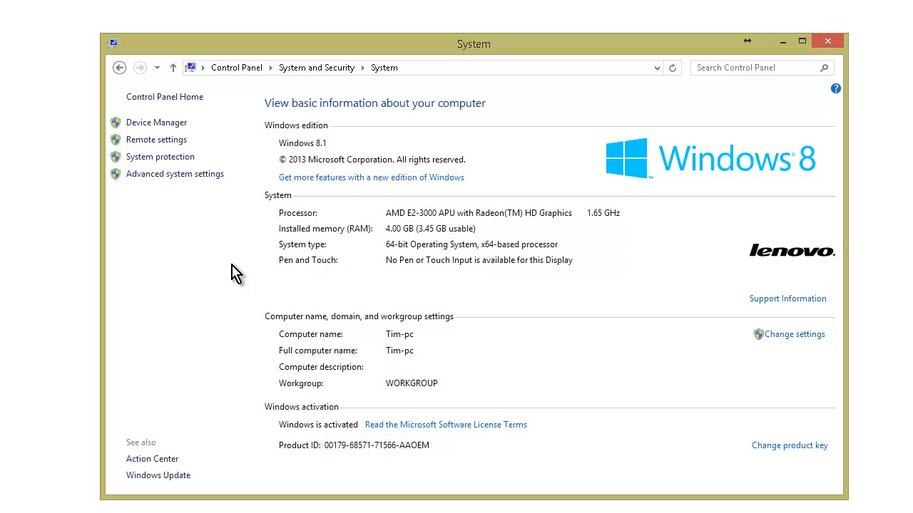
Launch System Configuration by running msconfig.
{"action": "key", "text": "super+r"}
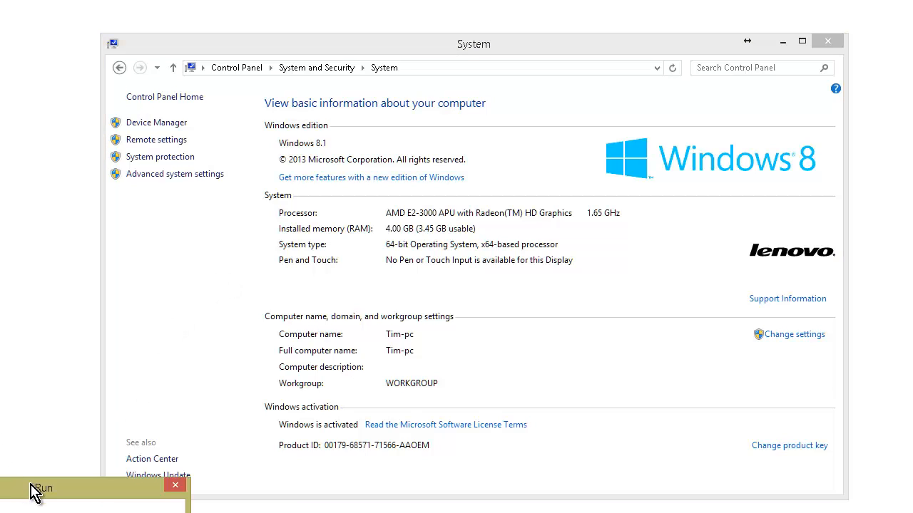
{"action": "left_click_drag", "start_coordinate": [34, 492], "coordinate": [306, 276]}
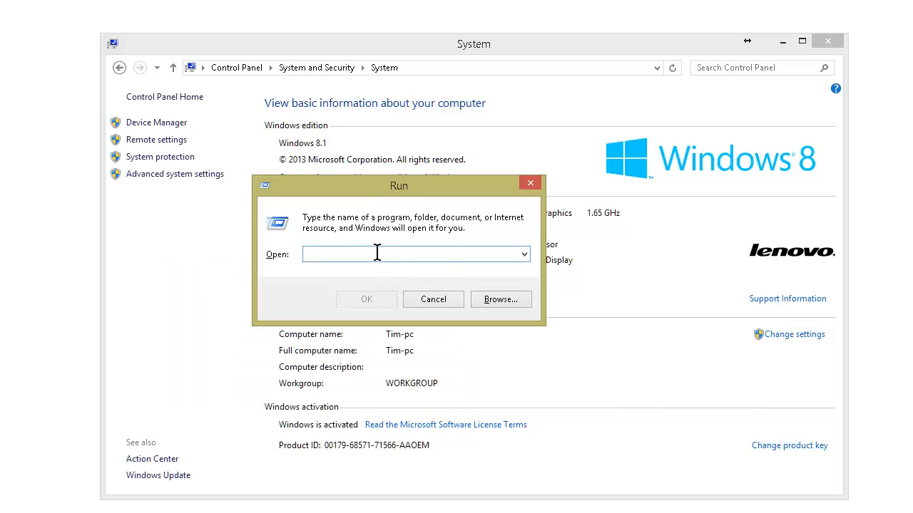
{"action": "type", "text": "msconfig"}
{"action": "key", "text": "Return"}
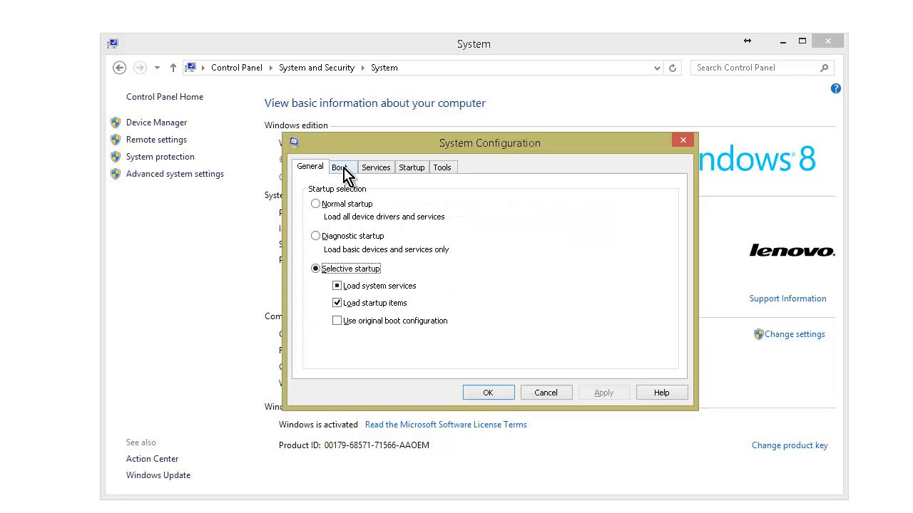
Set the number of boot processors to 2 in the advanced boot options, and cancel the dialog without applying.
{"action": "left_click", "coordinate": [342, 168]}
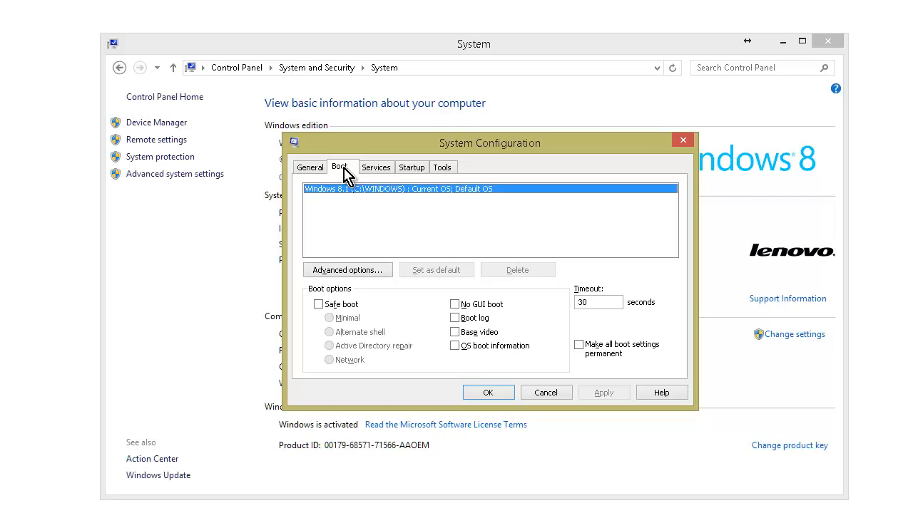
{"action": "left_click", "coordinate": [365, 275]}
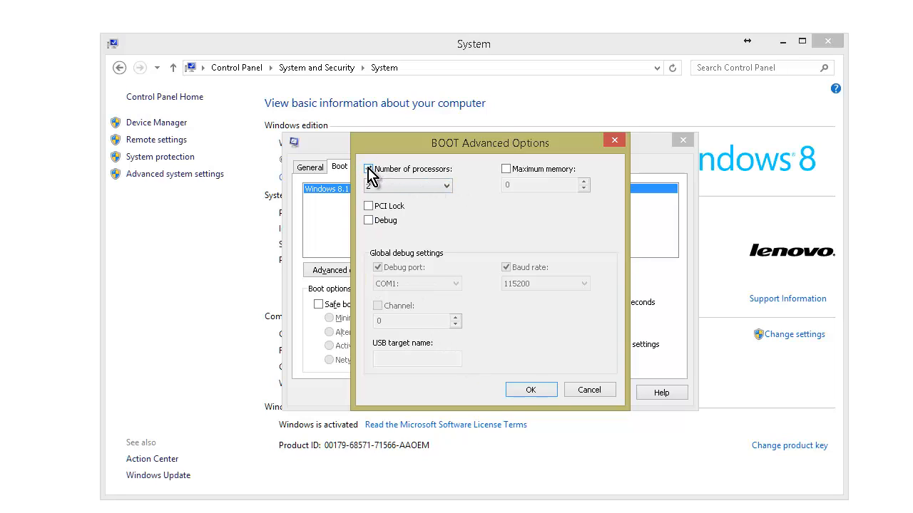
{"action": "left_click", "coordinate": [368, 170]}
{"action": "left_click", "coordinate": [447, 187]}
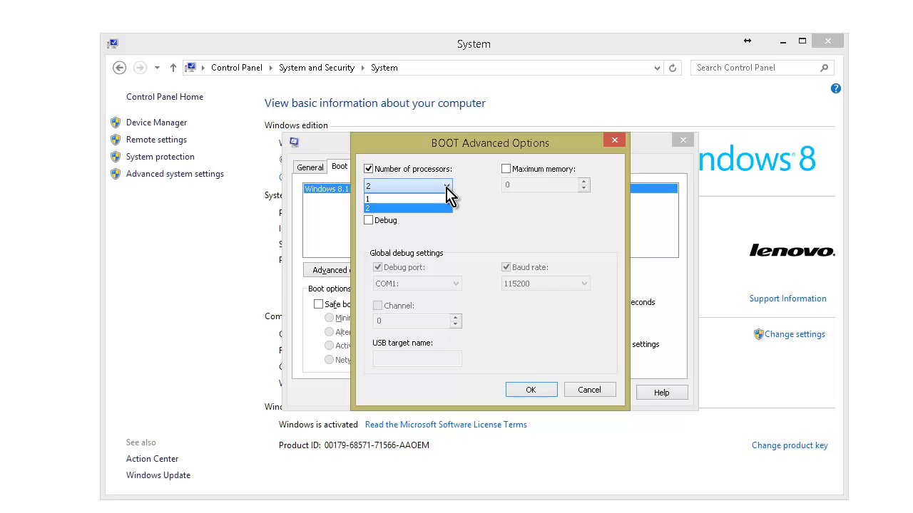
{"action": "left_click", "coordinate": [412, 208]}
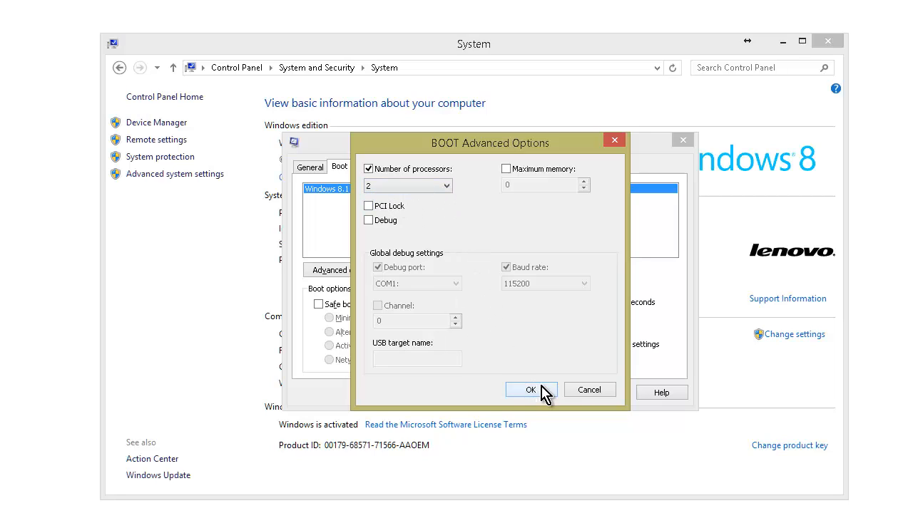
{"action": "left_click", "coordinate": [595, 390]}
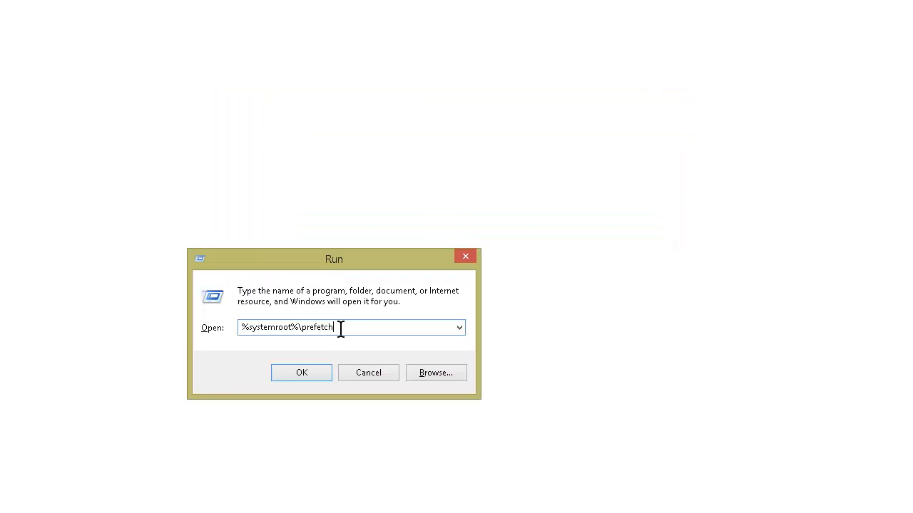
Open the %systemroot%\prefetch folder and delete all of its contents.
{"action": "left_click", "coordinate": [305, 373]}
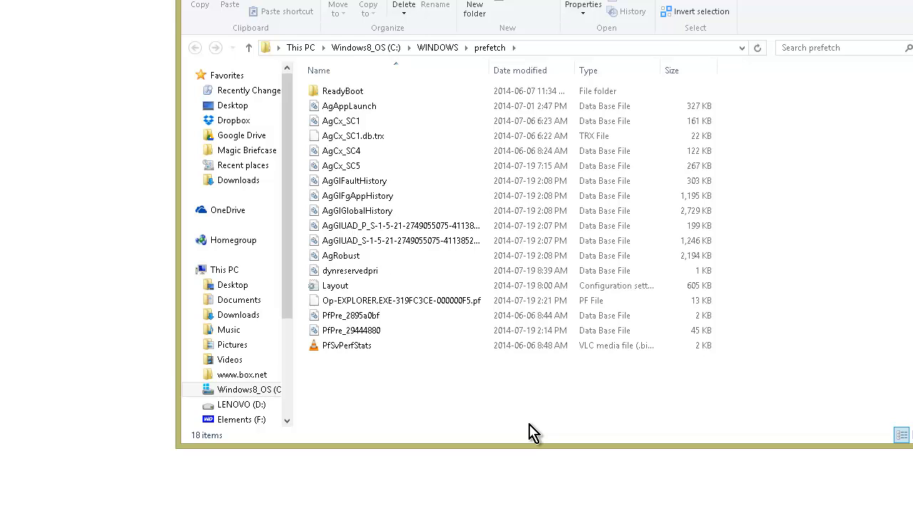
{"action": "left_click", "coordinate": [348, 95]}
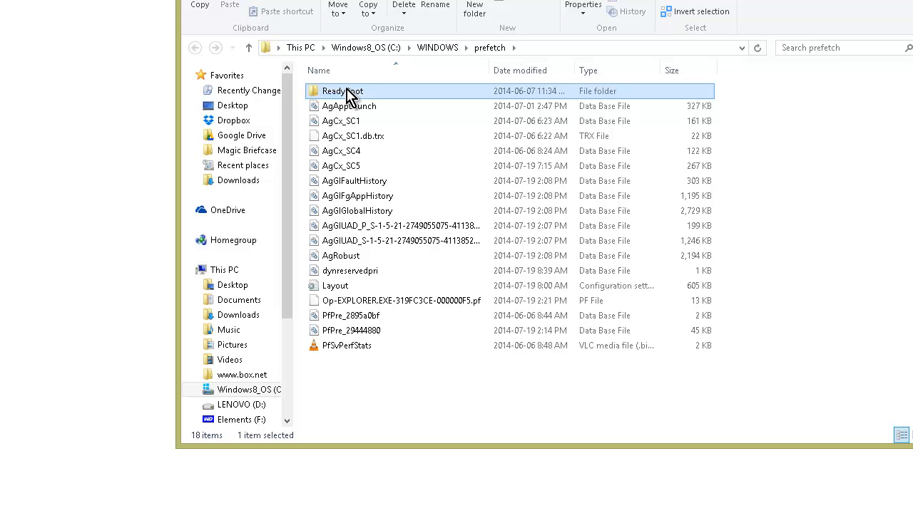
{"action": "key", "text": "ctrl+a"}
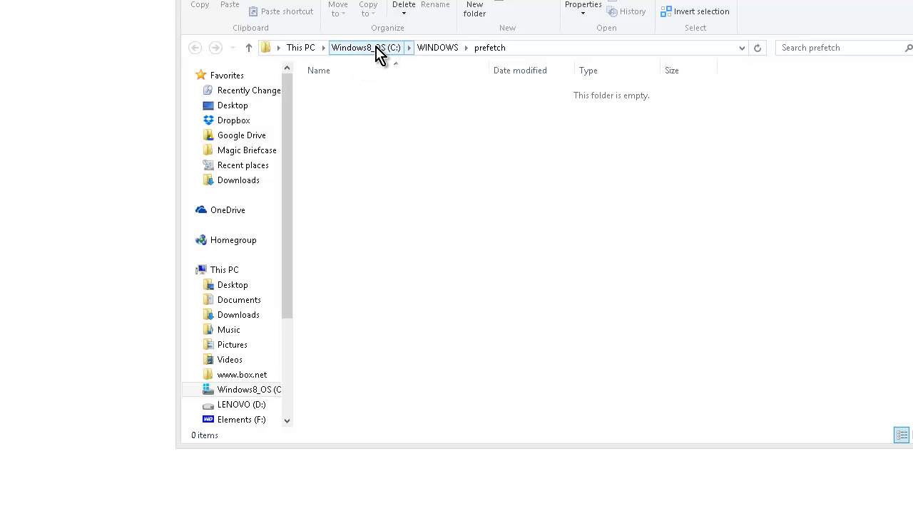
Open the Temp folder inside C:\Windows, granting permanent access to it.
{"action": "left_click", "coordinate": [376, 49]}
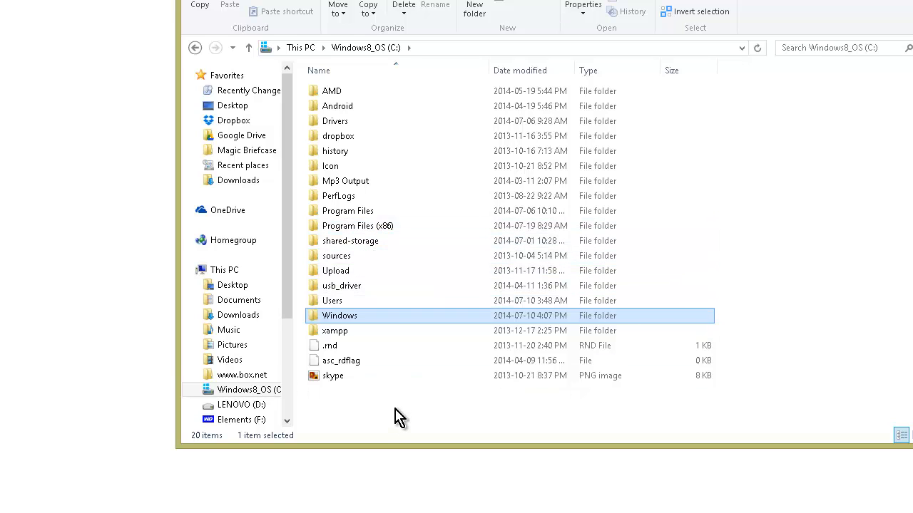
{"action": "double_click", "coordinate": [379, 314]}
{"action": "scroll", "coordinate": [383, 238], "scroll_direction": "down", "scroll_amount": 3}
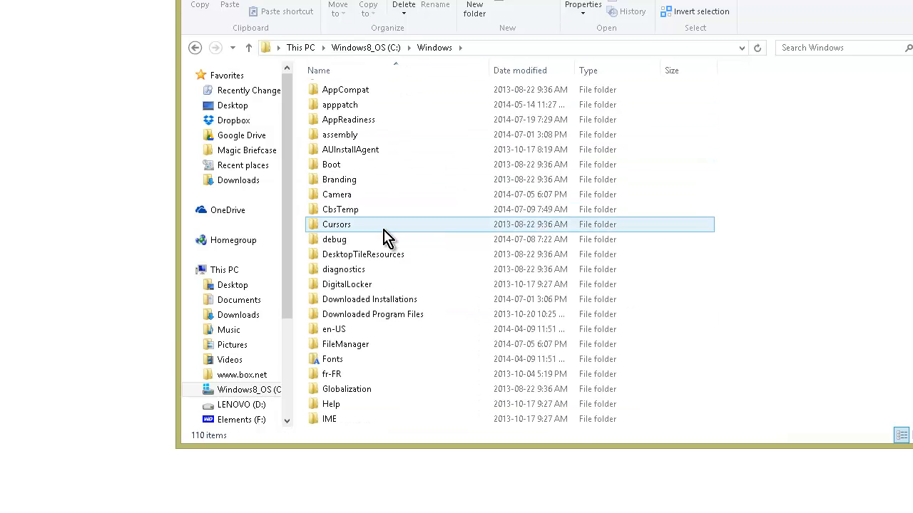
{"action": "scroll", "coordinate": [393, 239], "scroll_direction": "down", "scroll_amount": 13}
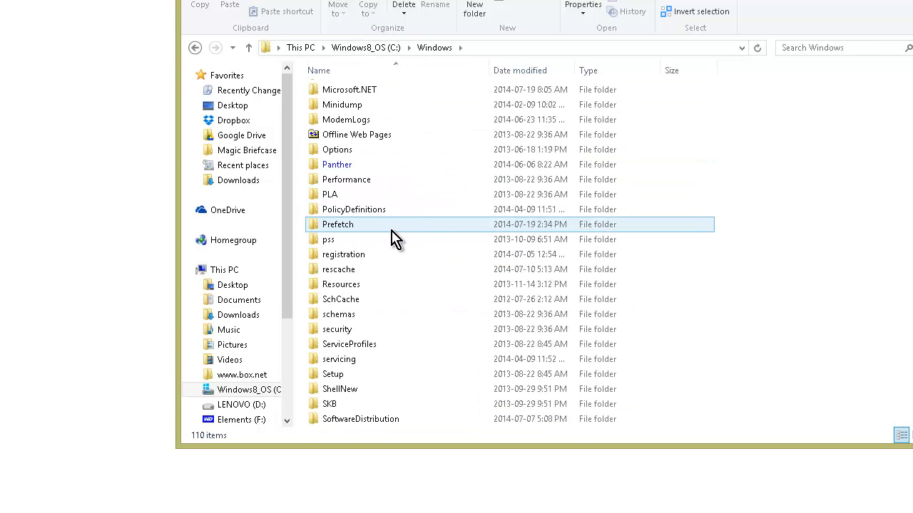
{"action": "scroll", "coordinate": [392, 239], "scroll_direction": "down", "scroll_amount": 3}
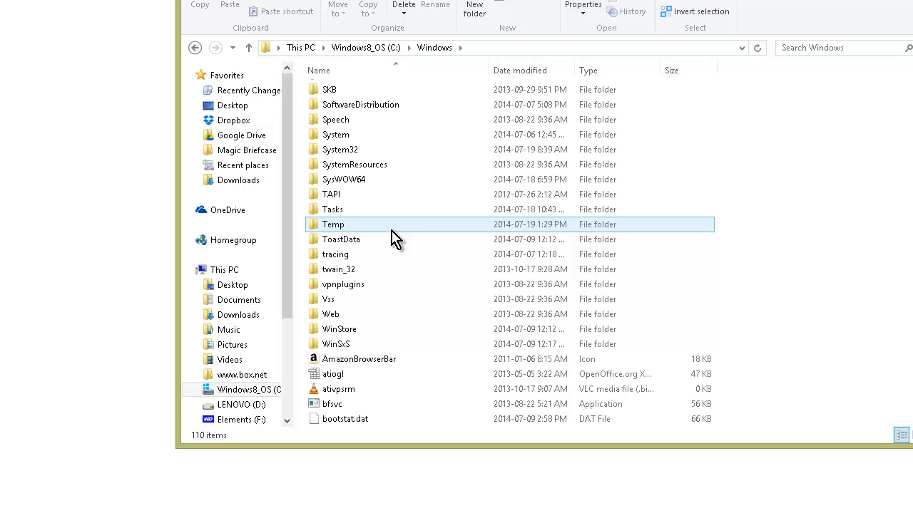
{"action": "double_click", "coordinate": [398, 226]}
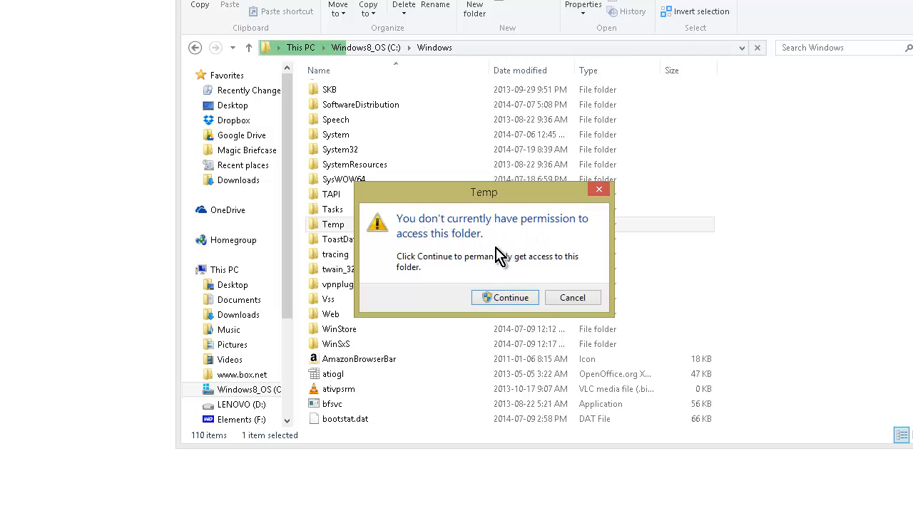
{"action": "left_click", "coordinate": [497, 296]}
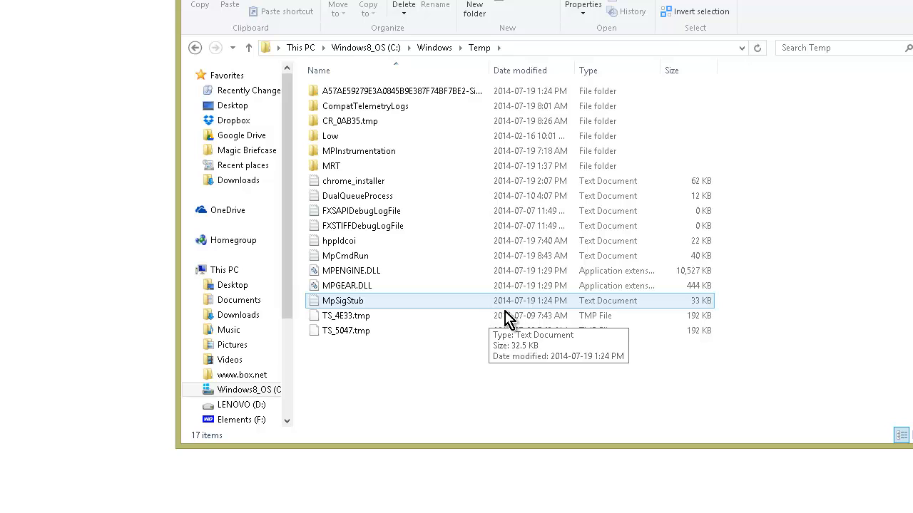
Delete everything in the Temp folder with administrator permission, retrying the in-use items and applying the choice to all current items.
{"action": "left_click", "coordinate": [417, 162]}
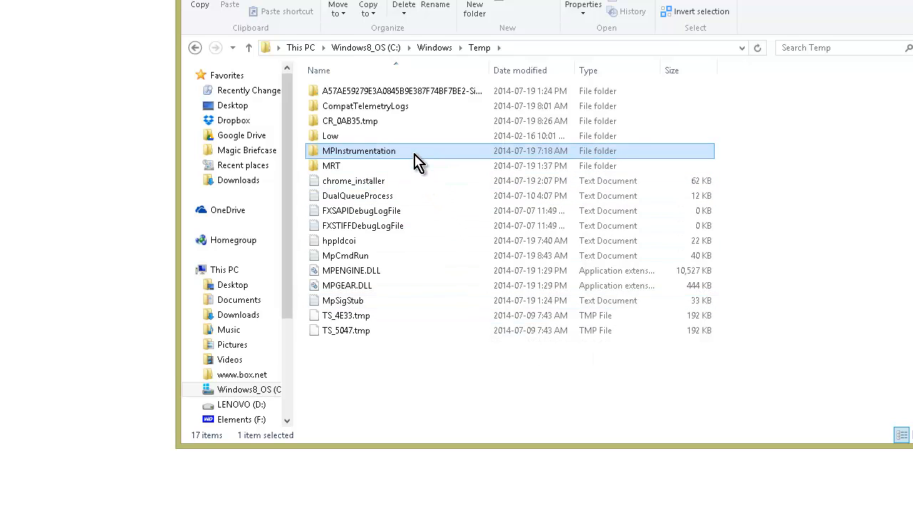
{"action": "key", "text": "ctrl+a"}
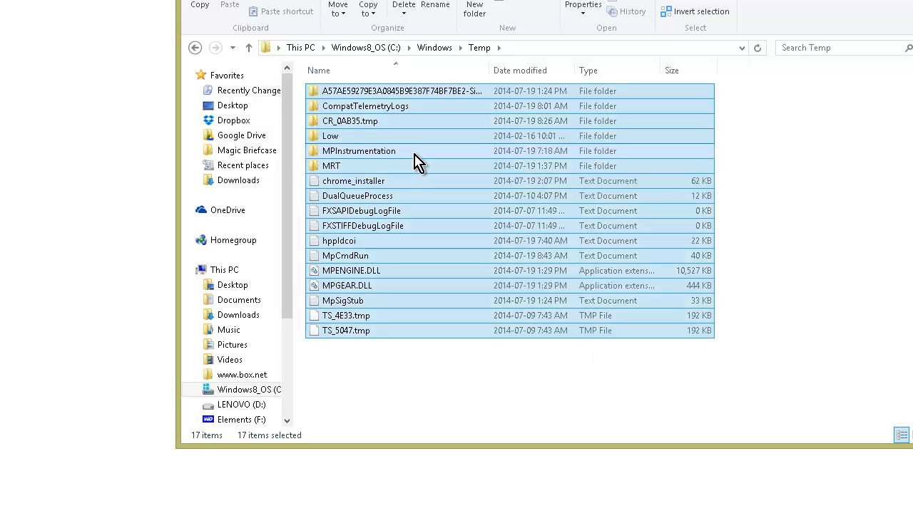
{"action": "key", "text": "Delete"}
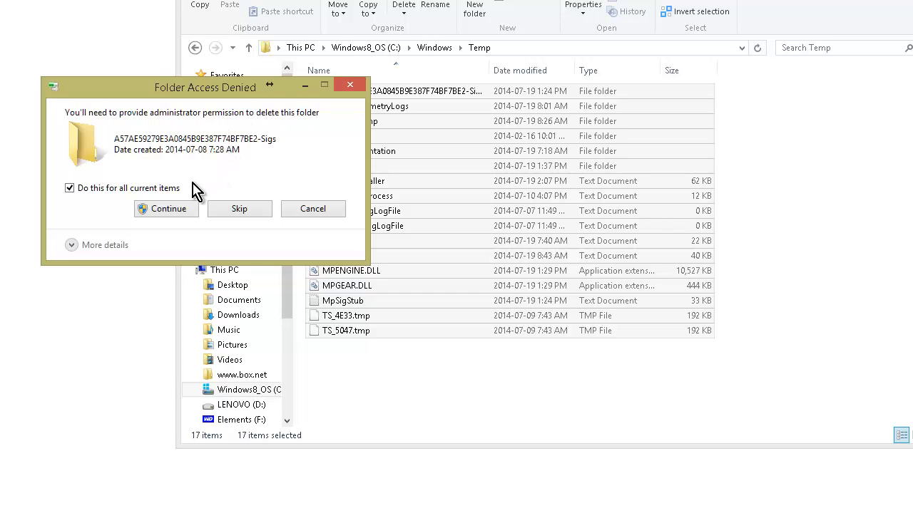
{"action": "left_click", "coordinate": [187, 210]}
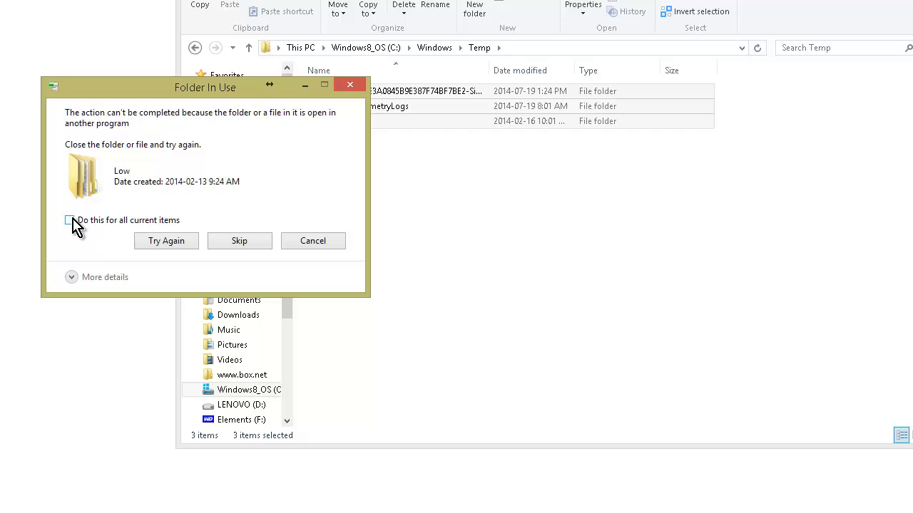
{"action": "left_click", "coordinate": [71, 220]}
{"action": "left_click", "coordinate": [156, 240]}
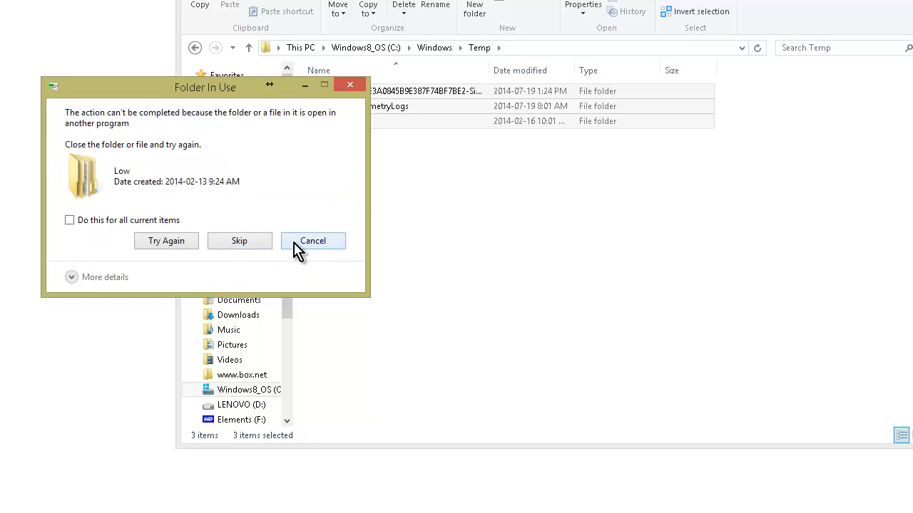
{"action": "left_click", "coordinate": [69, 220]}
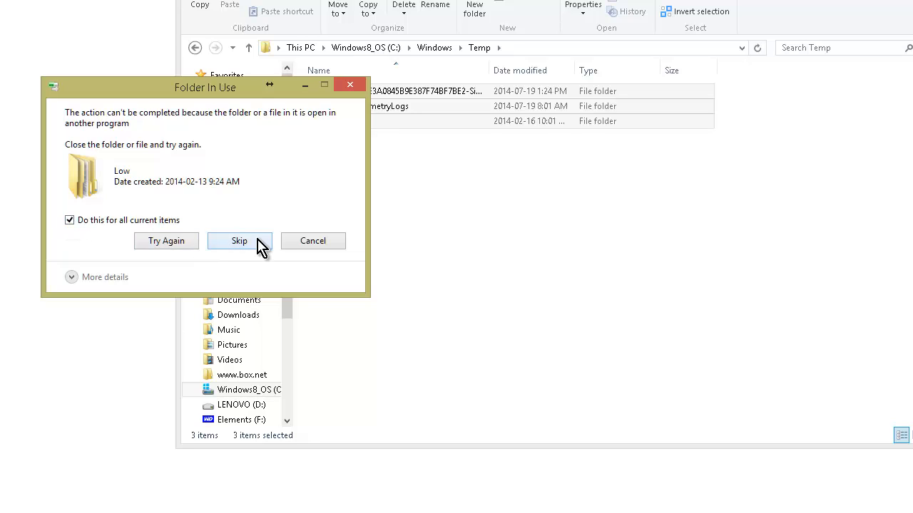